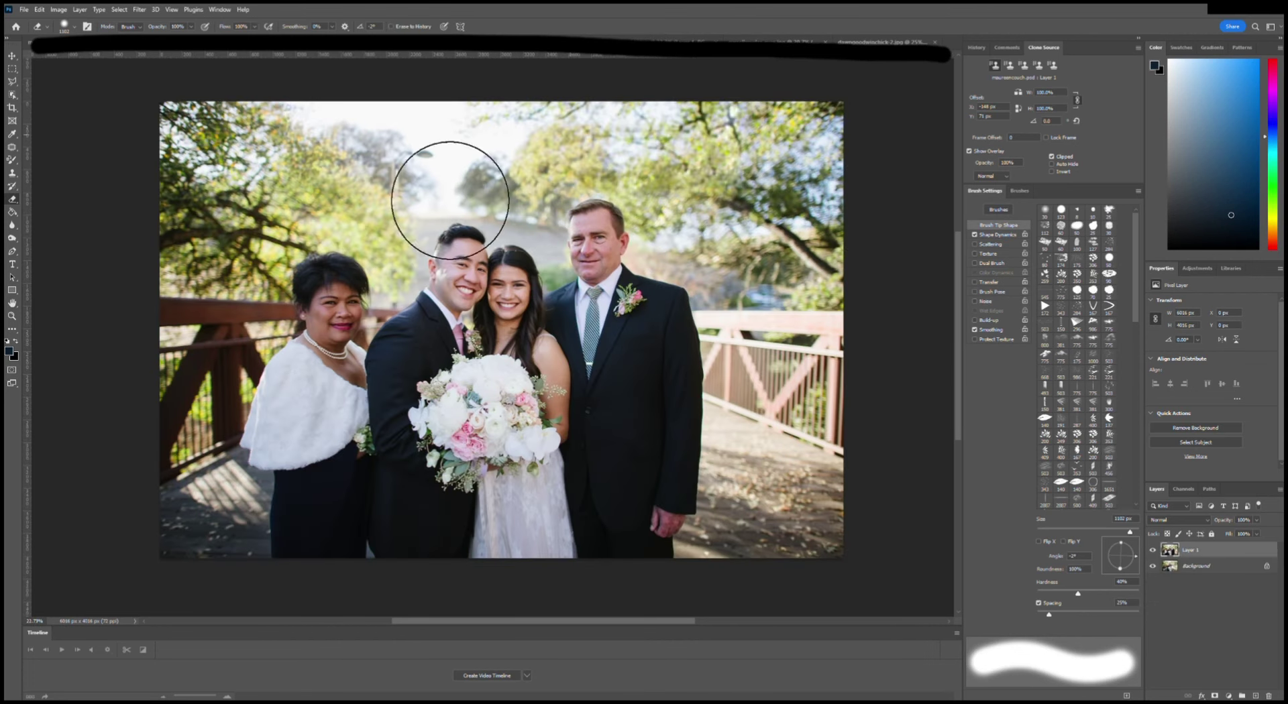
- Erase the older couple beside the bride and groom, then the fence left of the kissing couple
mouse_move(450, 200)
mouse_down()
mouse_move(695, 494)
mouse_move(889, 590)
mouse_up()
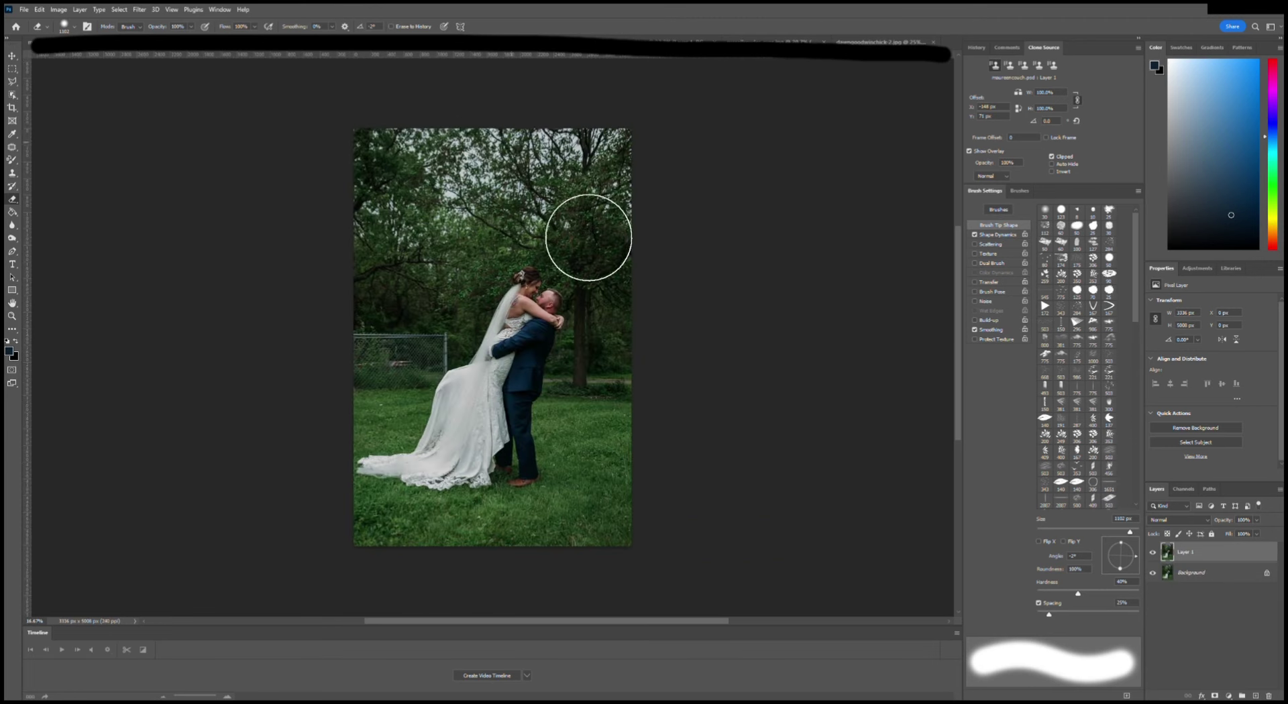
scroll(699, 524, up, 1)
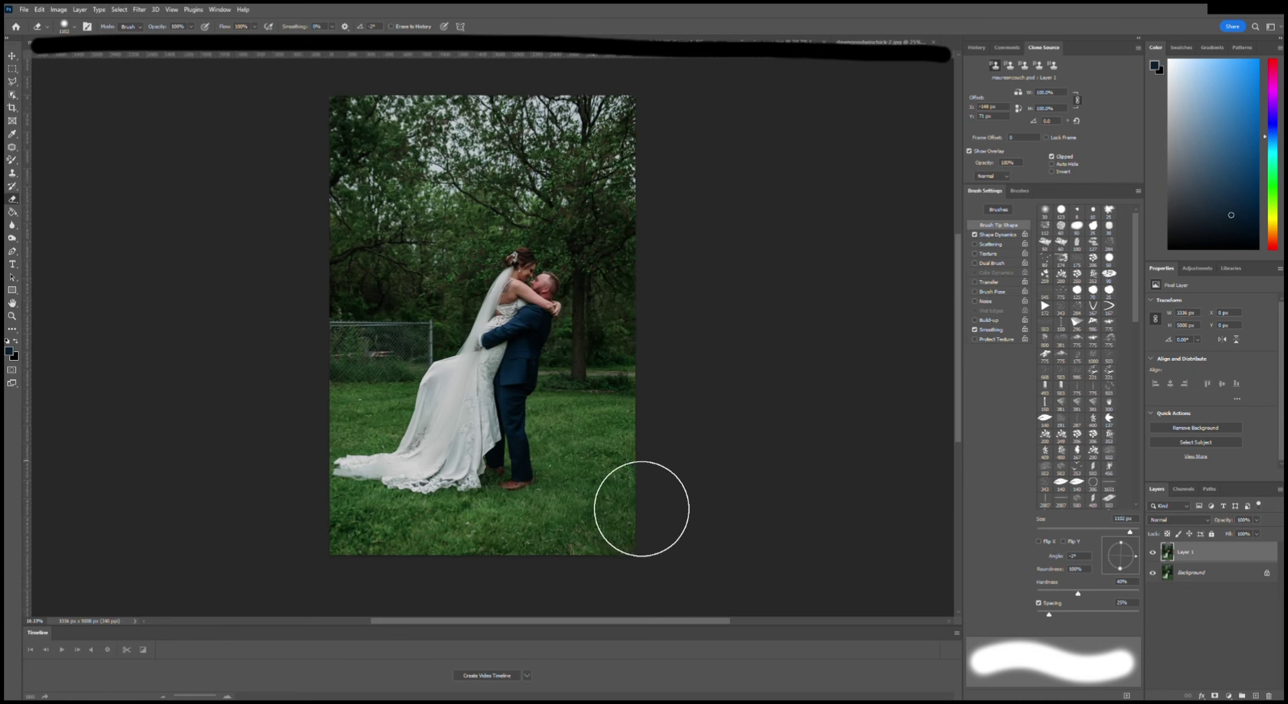
scroll(699, 523, up, 1)
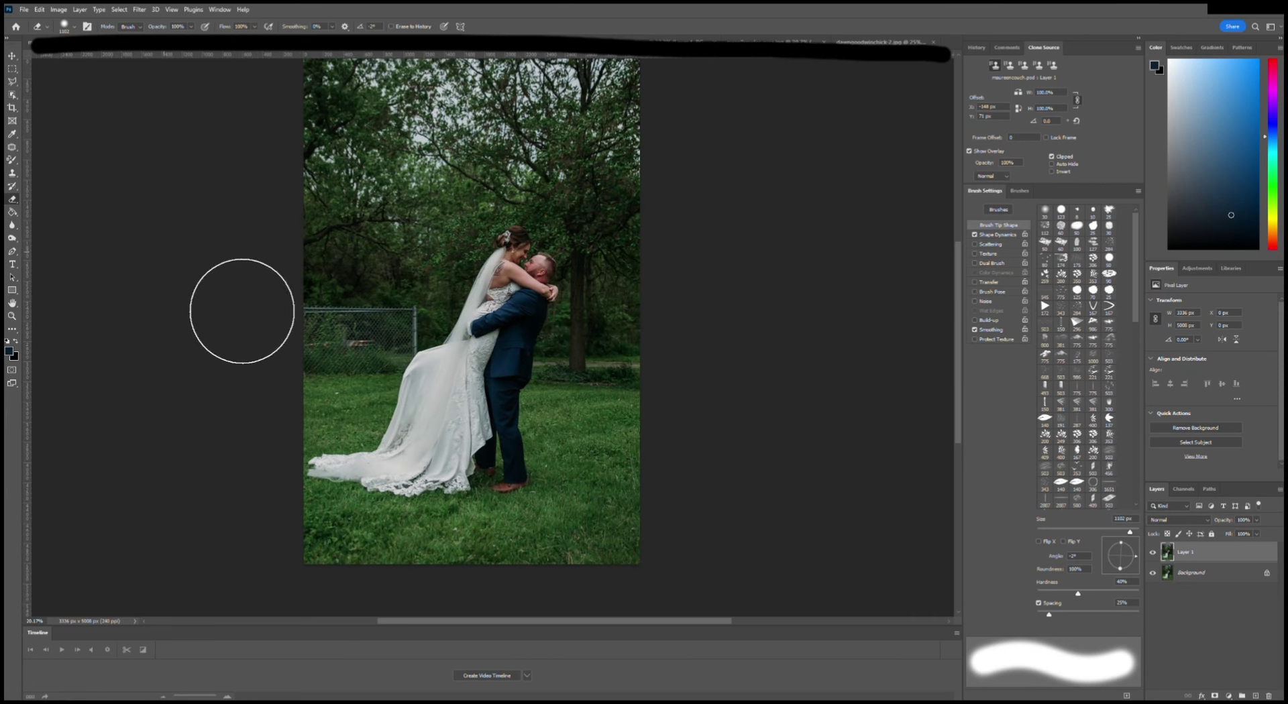
drag(242, 315, 402, 342)
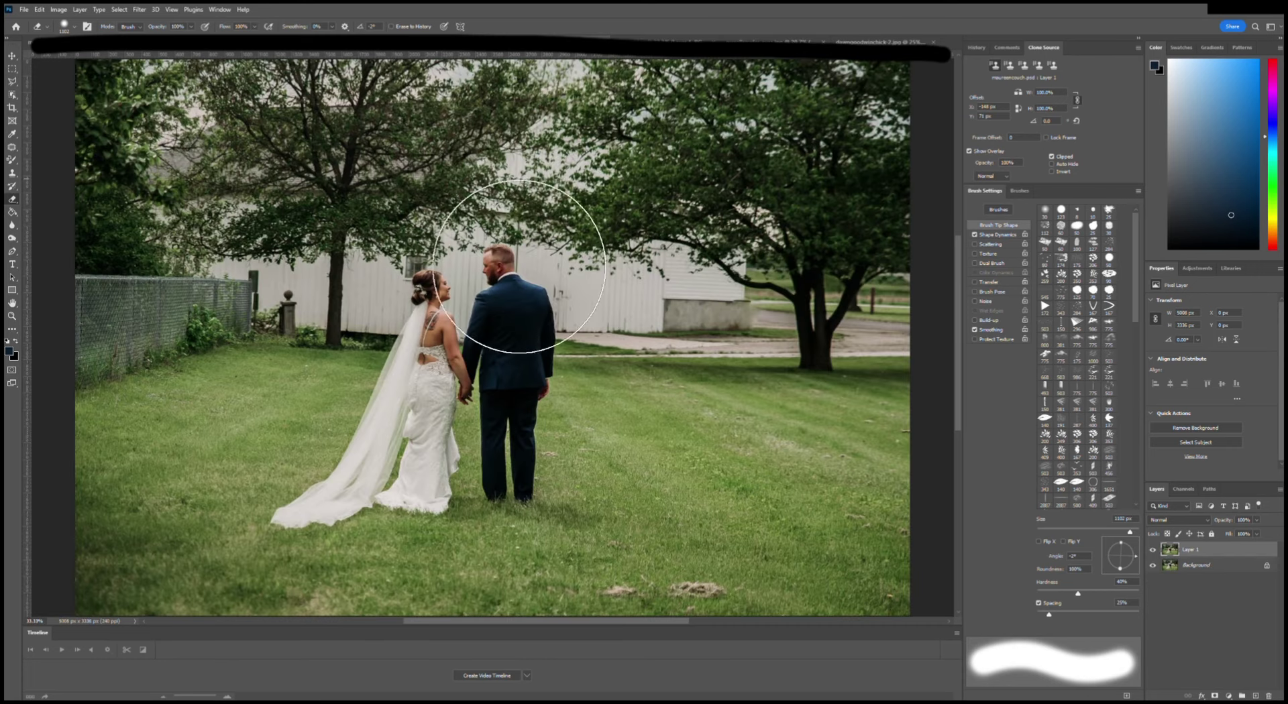
- Erase the fence in the back-view couple photo and two left-side guests from the mountain group
drag(86, 360, 221, 322)
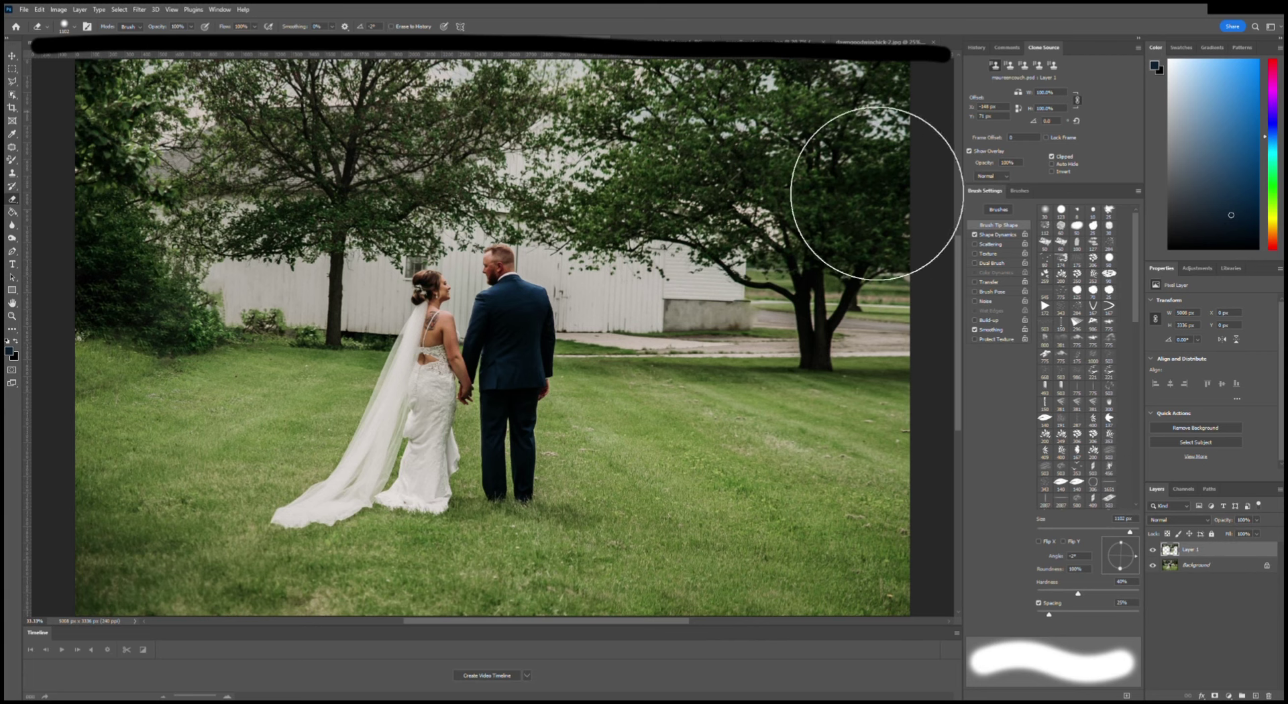
click(666, 38)
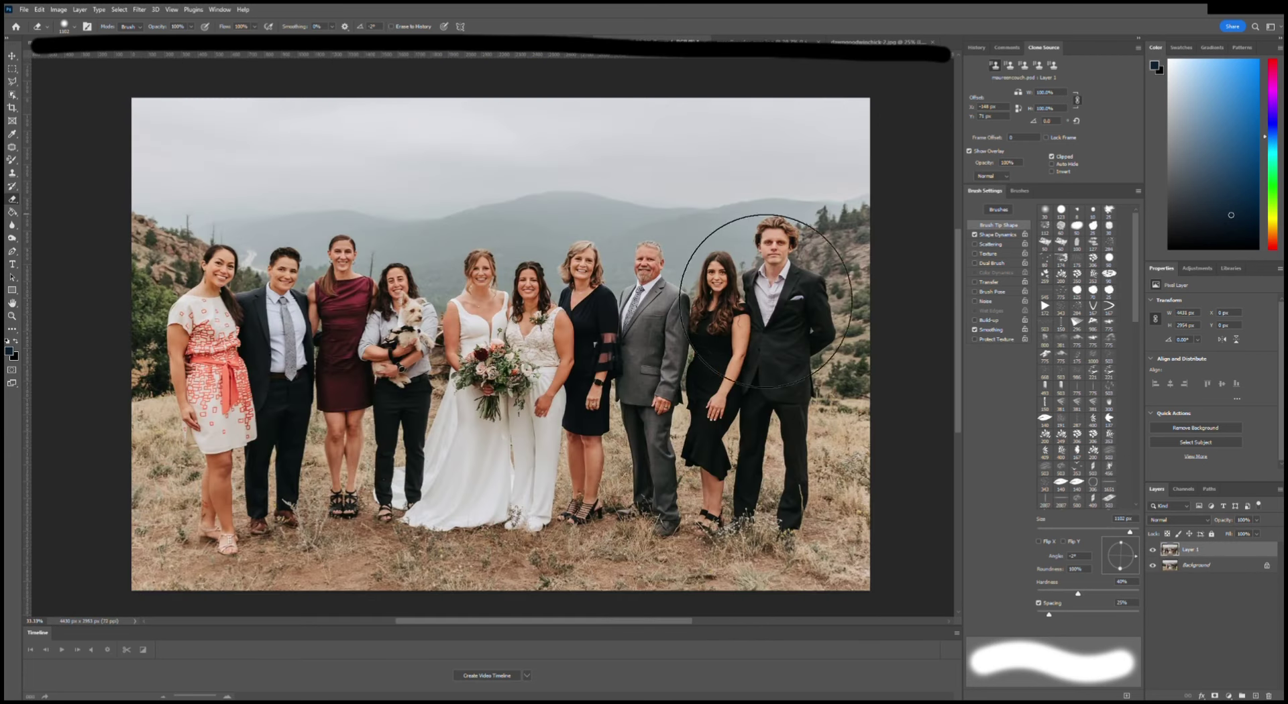
mouse_move(322, 255)
mouse_down()
mouse_move(252, 436)
mouse_move(295, 537)
mouse_up()
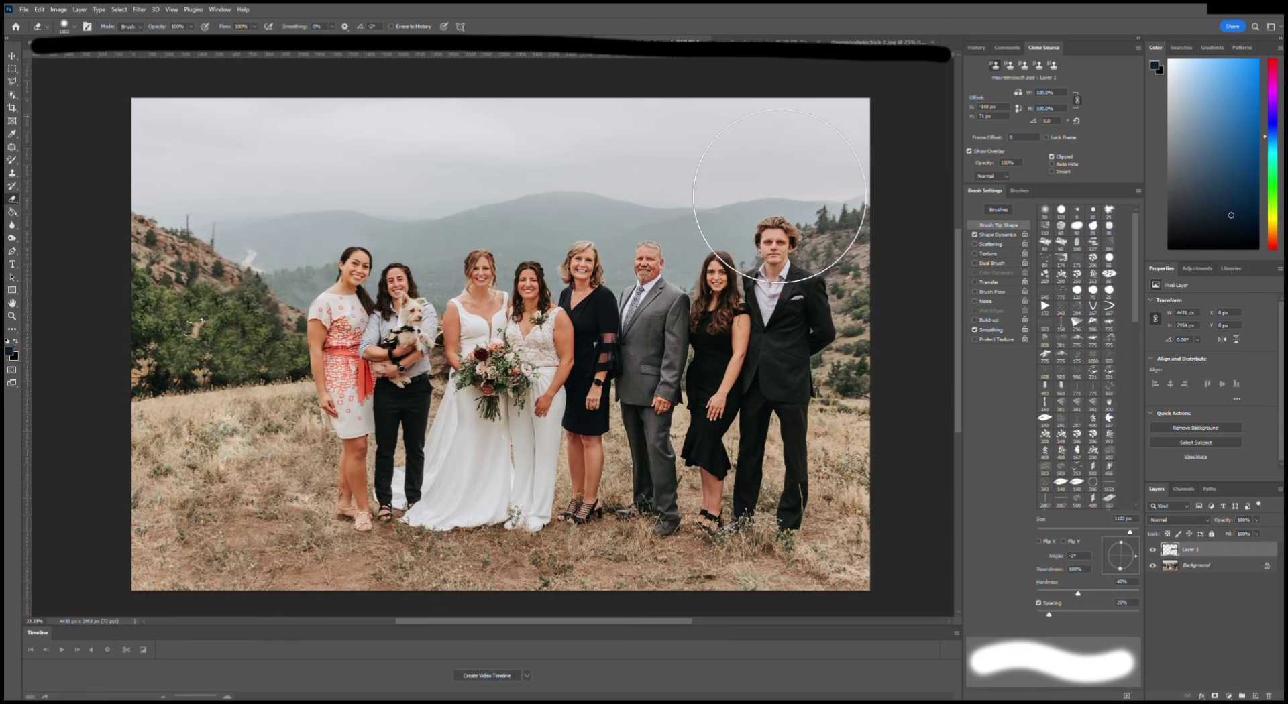
key(ctrl+Tab)
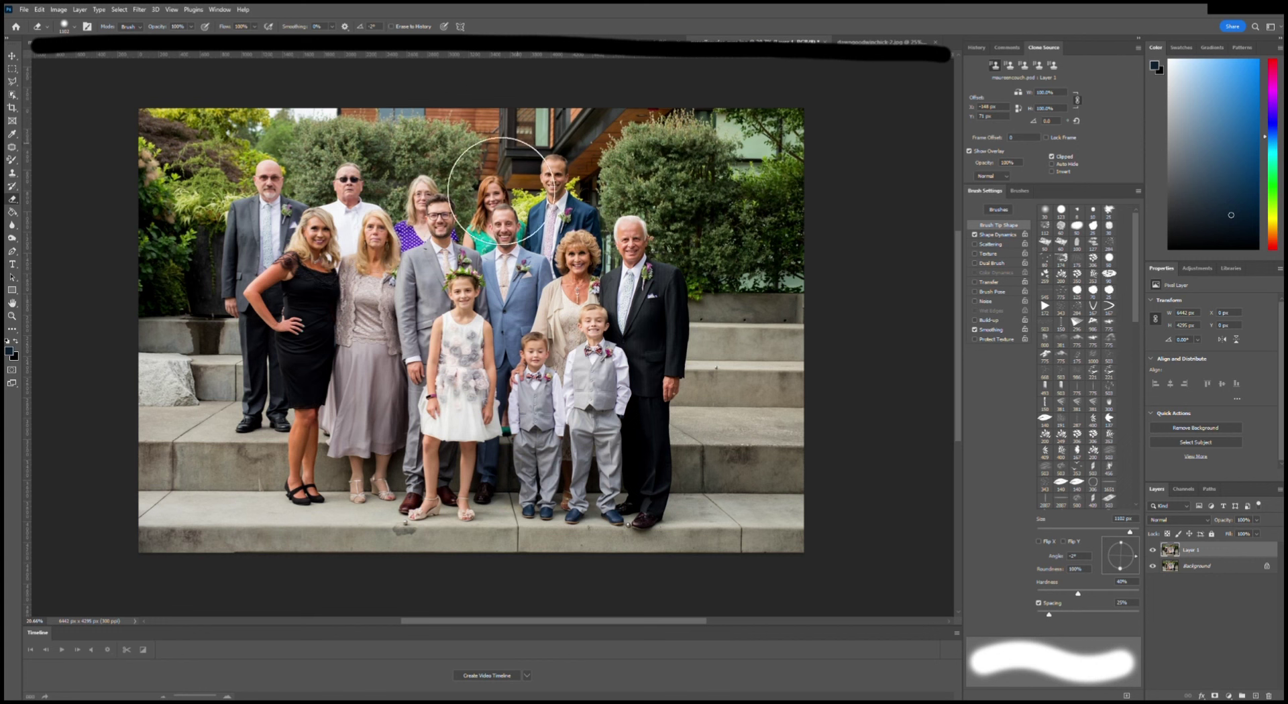
- Erase the back-left guests and the dark-suited man from the family-on-steps photo
drag(262, 201, 557, 263)
drag(252, 258, 258, 430)
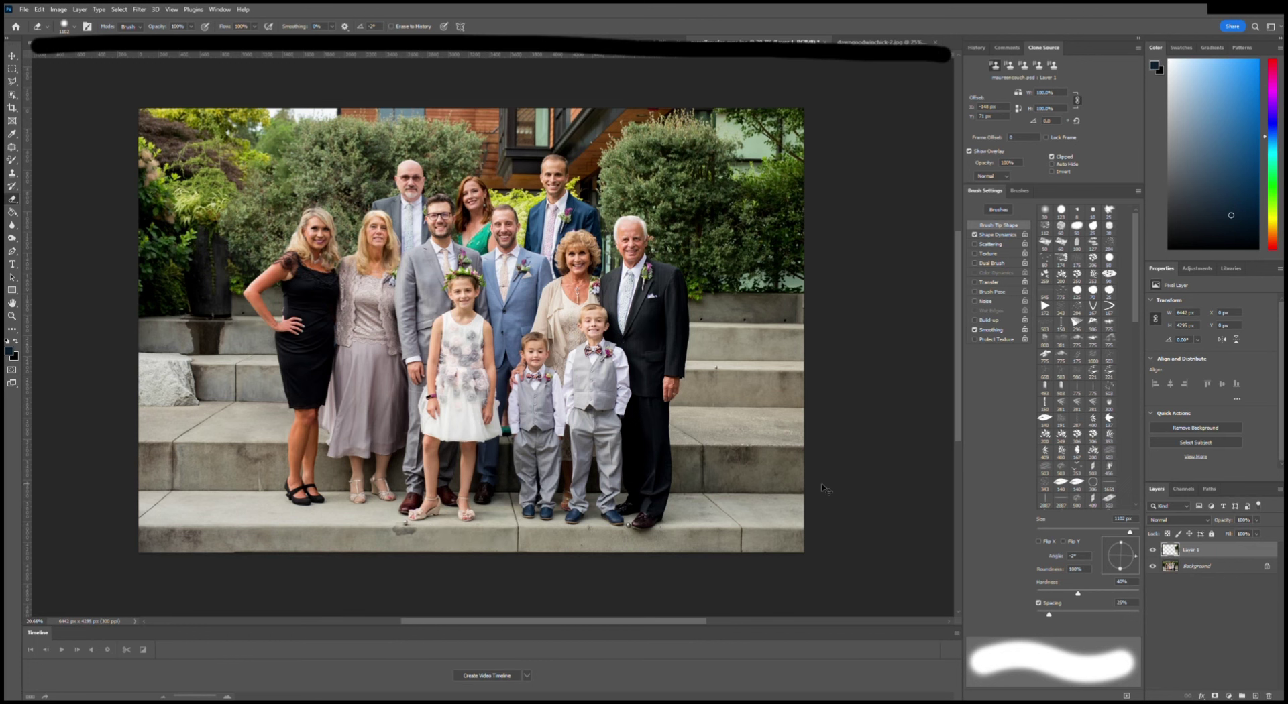
click(885, 41)
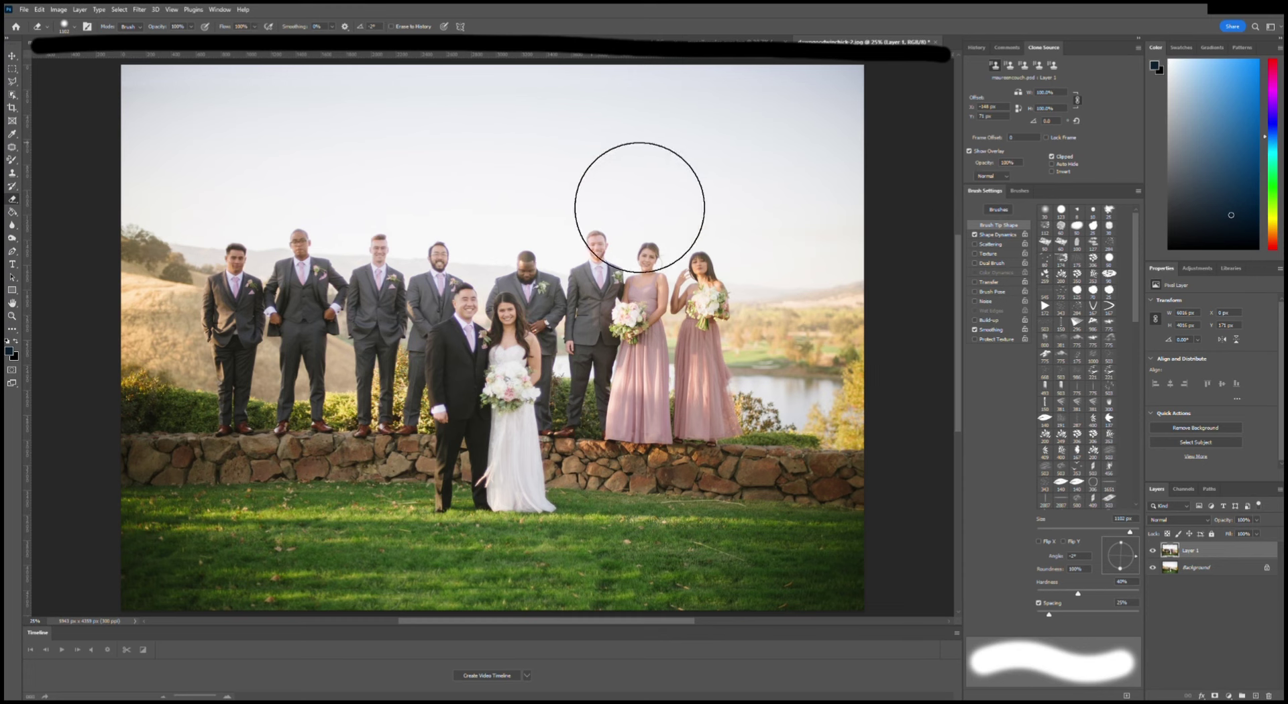
- Erase all groomsmen and bridesmaids around the couple, plus the bag on the kitchen cabinet
drag(667, 259, 134, 275)
mouse_move(70, 330)
mouse_down()
mouse_move(805, 322)
mouse_move(741, 403)
mouse_move(315, 570)
mouse_move(401, 609)
mouse_up()
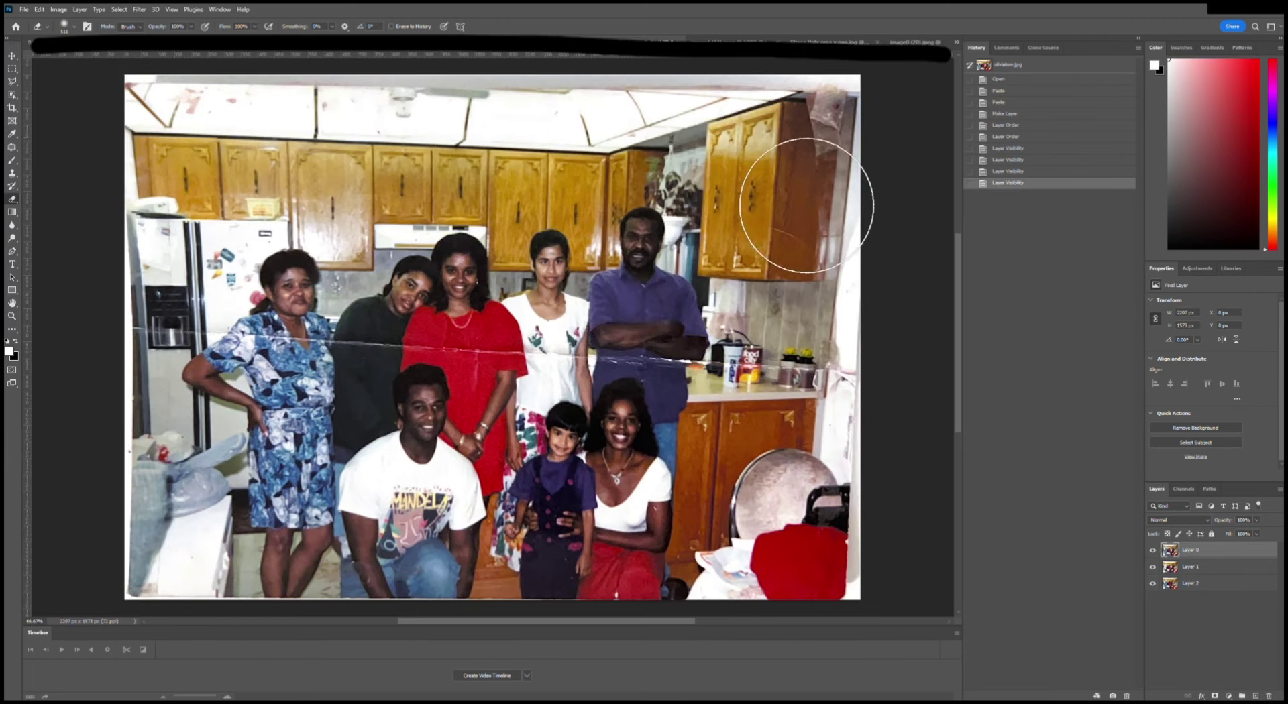
drag(807, 205, 661, 181)
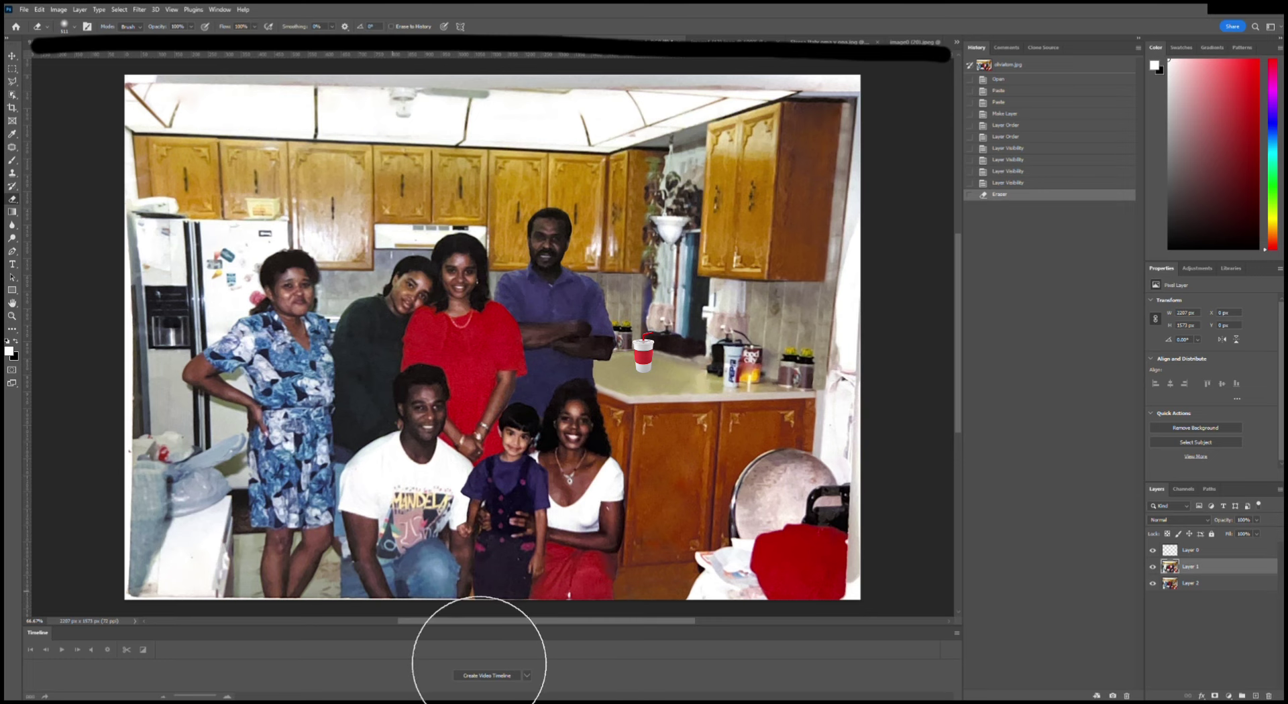
- Reveal the restored kitchen photo and the colourised man's portrait beneath the sepia card
drag(953, 376, 848, 158)
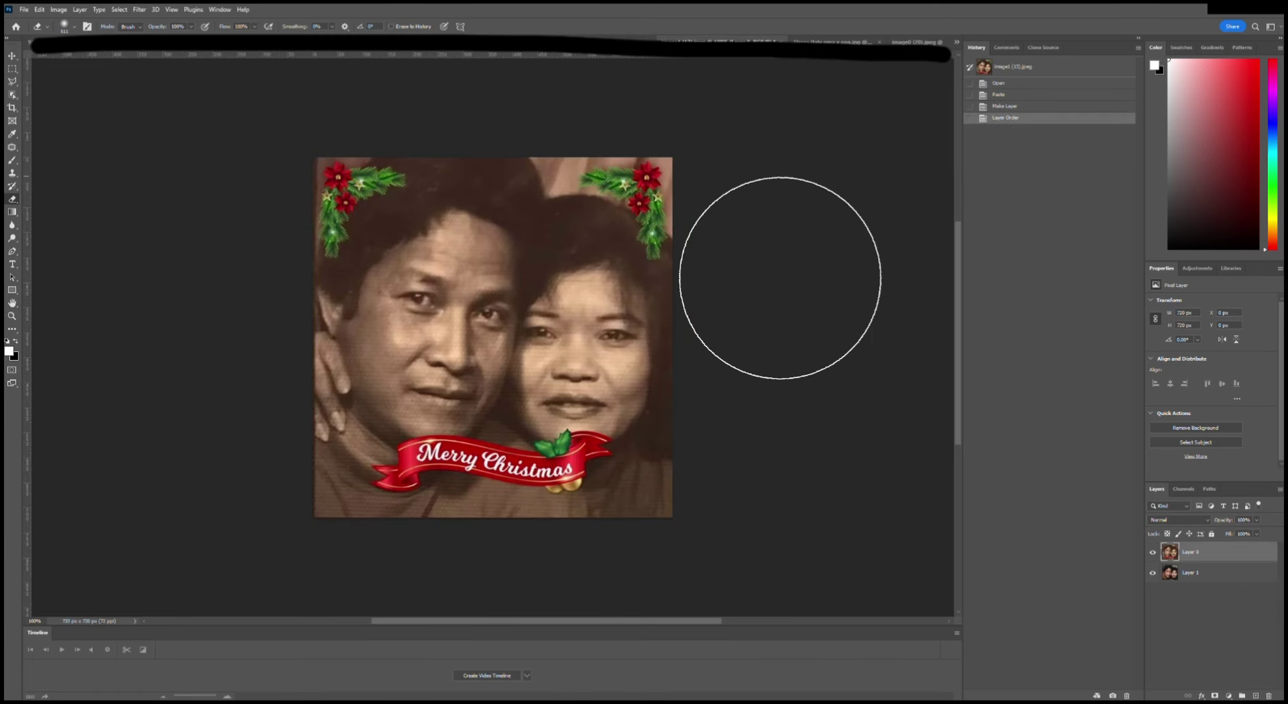
scroll(939, 377, up, 4)
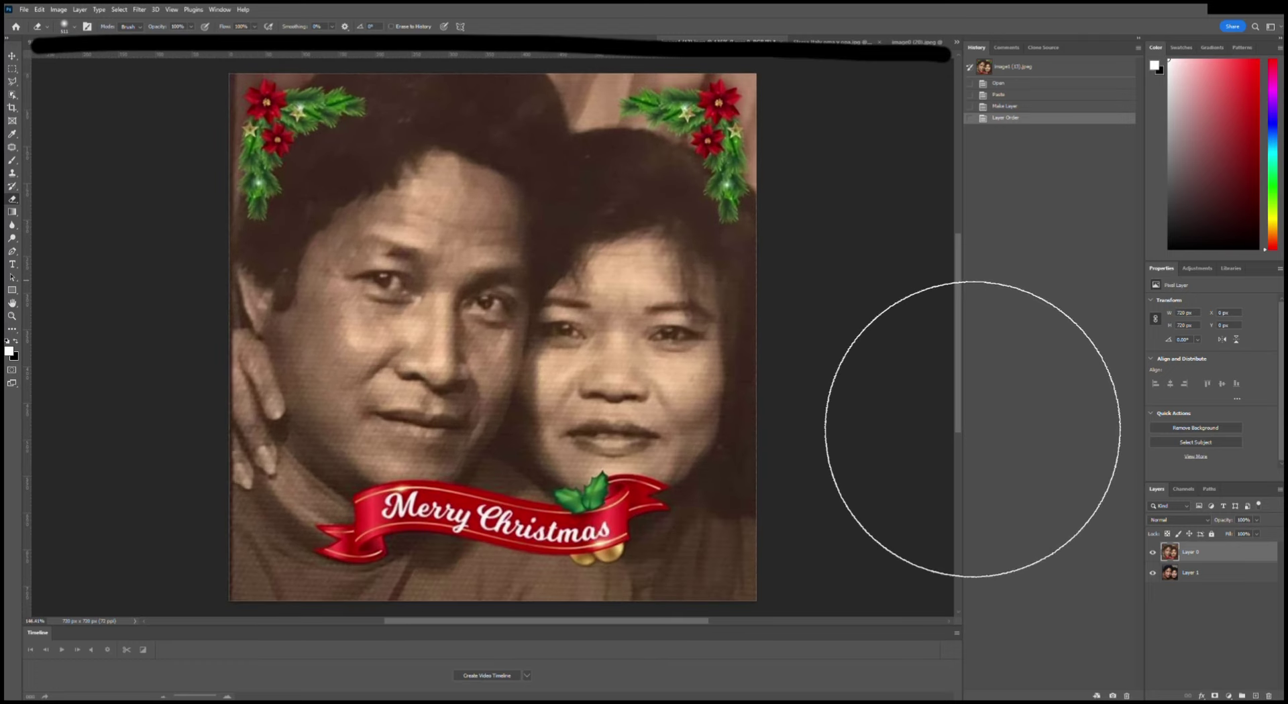
mouse_move(885, 228)
mouse_down()
mouse_move(170, 367)
mouse_move(604, 618)
mouse_move(863, 618)
mouse_up()
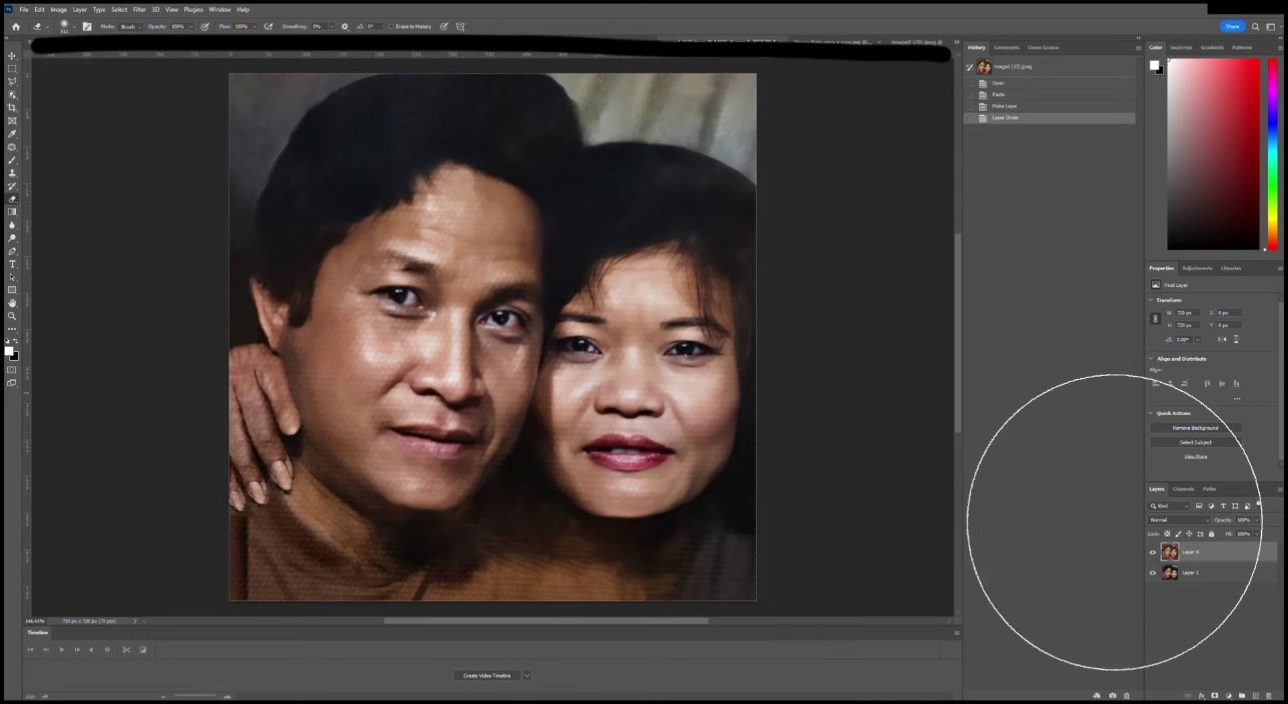
drag(515, 355, 1072, 310)
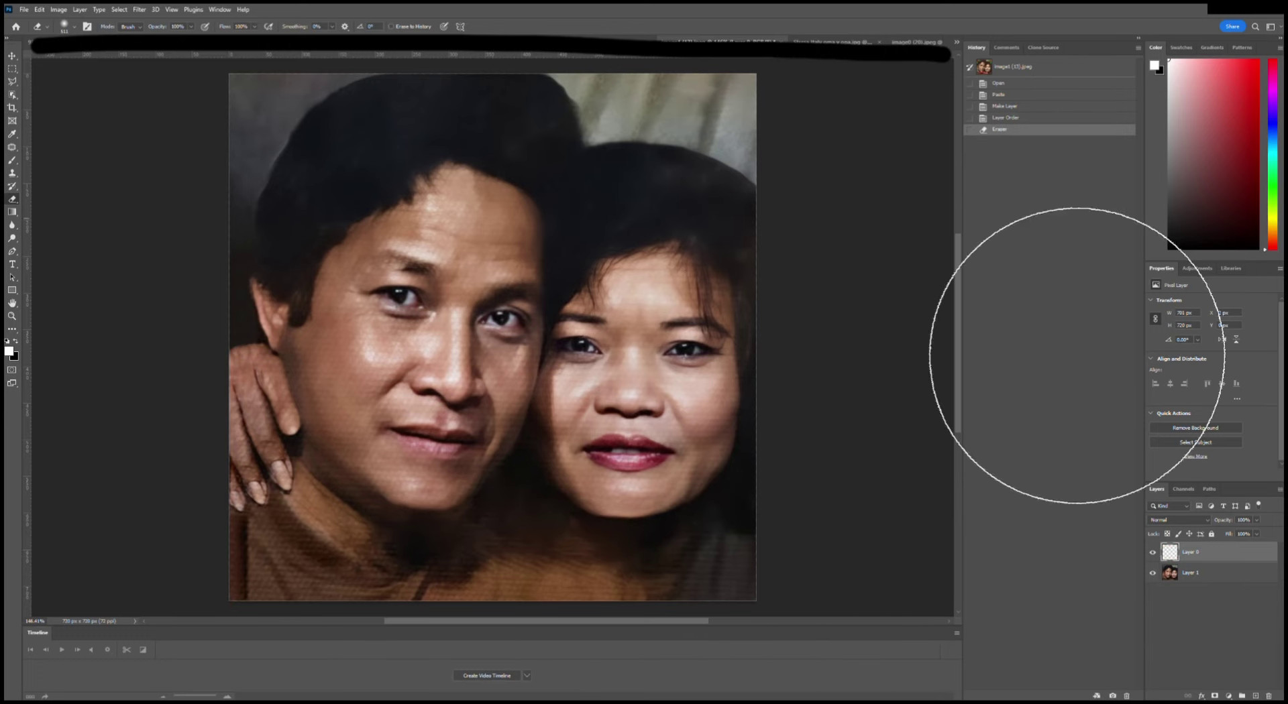
- Erase the top layers of the Stresa Italy street photo and the next sepia portrait
click(832, 41)
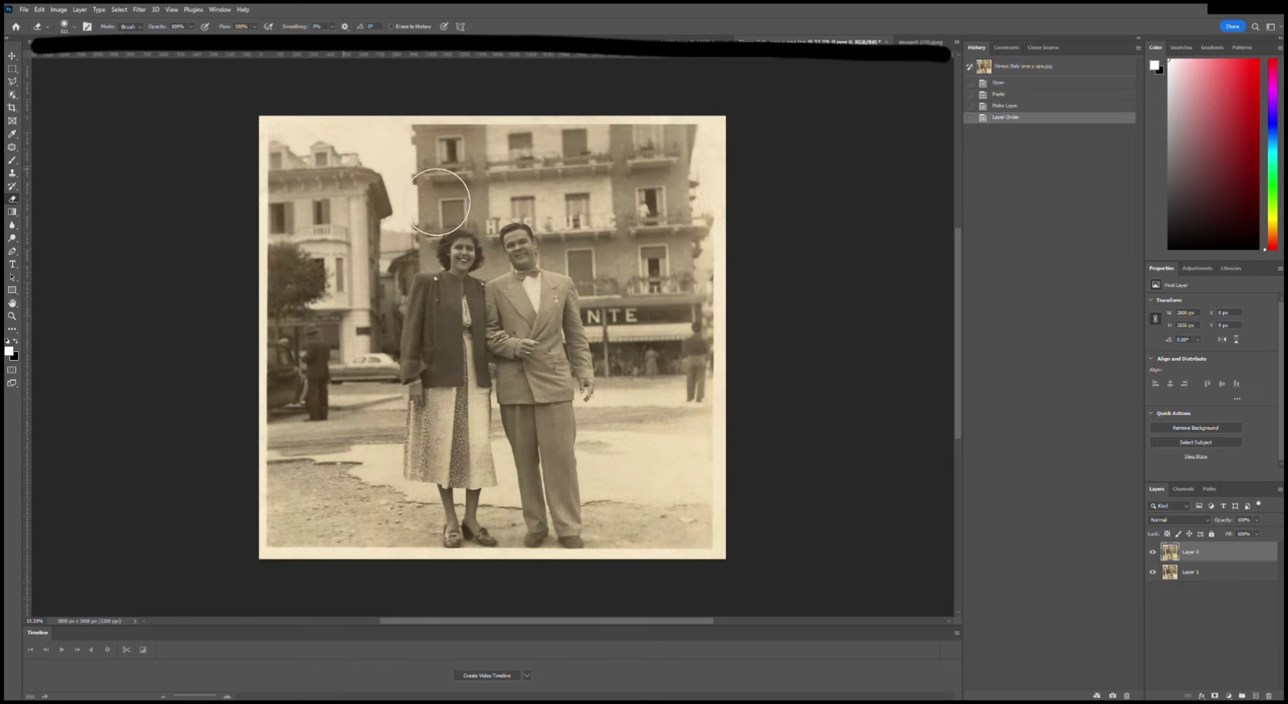
drag(371, 213, 680, 127)
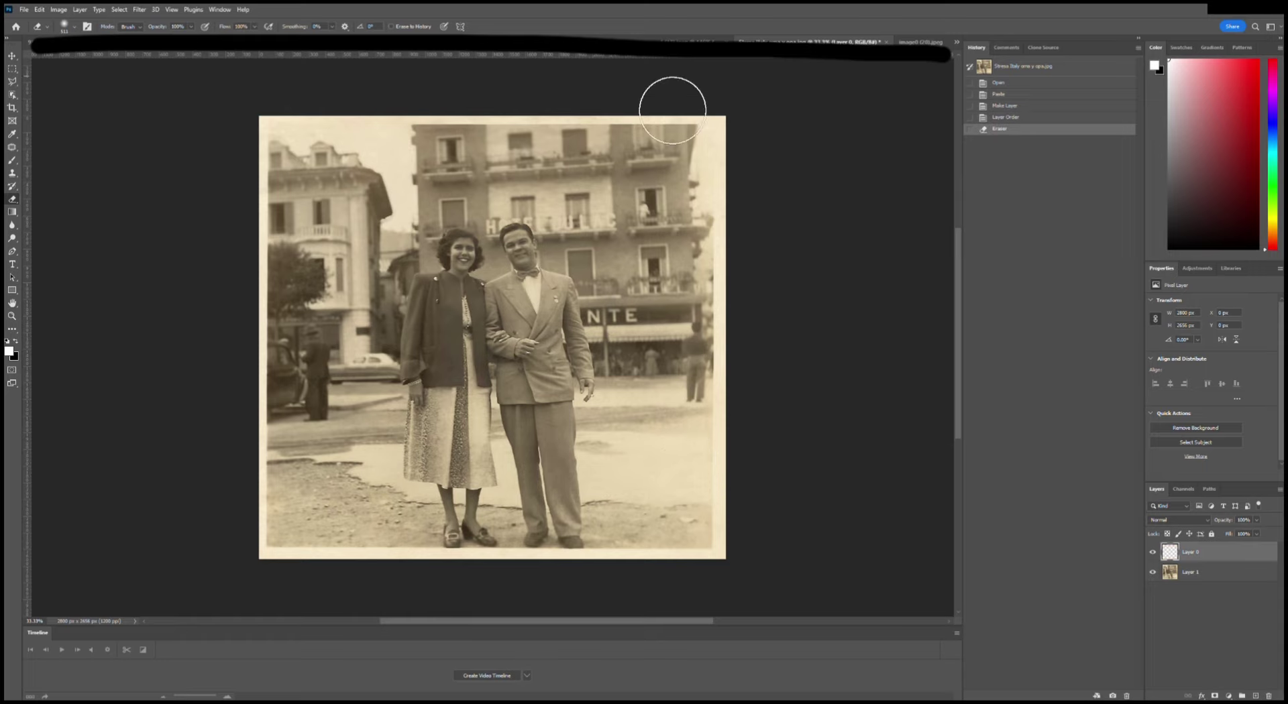
click(919, 42)
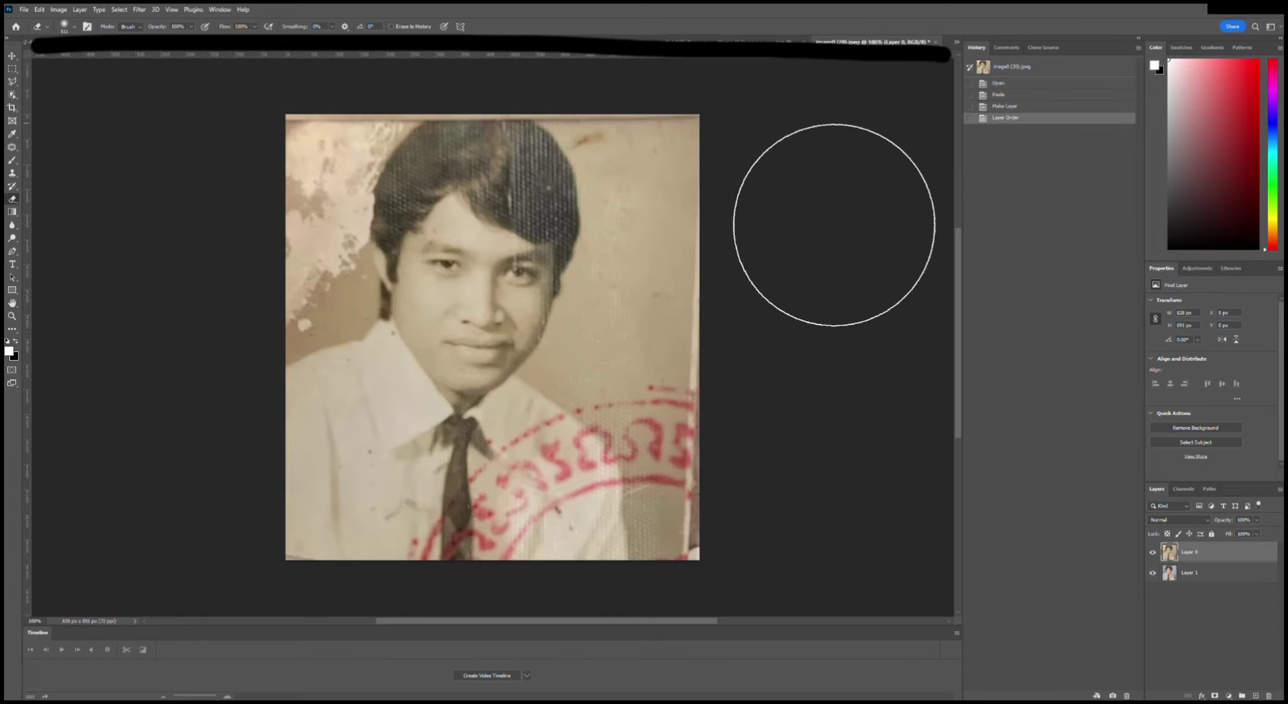
mouse_move(827, 221)
mouse_down()
mouse_move(489, 236)
mouse_move(978, 287)
mouse_move(733, 391)
mouse_move(636, 568)
mouse_move(891, 647)
mouse_move(854, 242)
mouse_move(991, 181)
mouse_up()
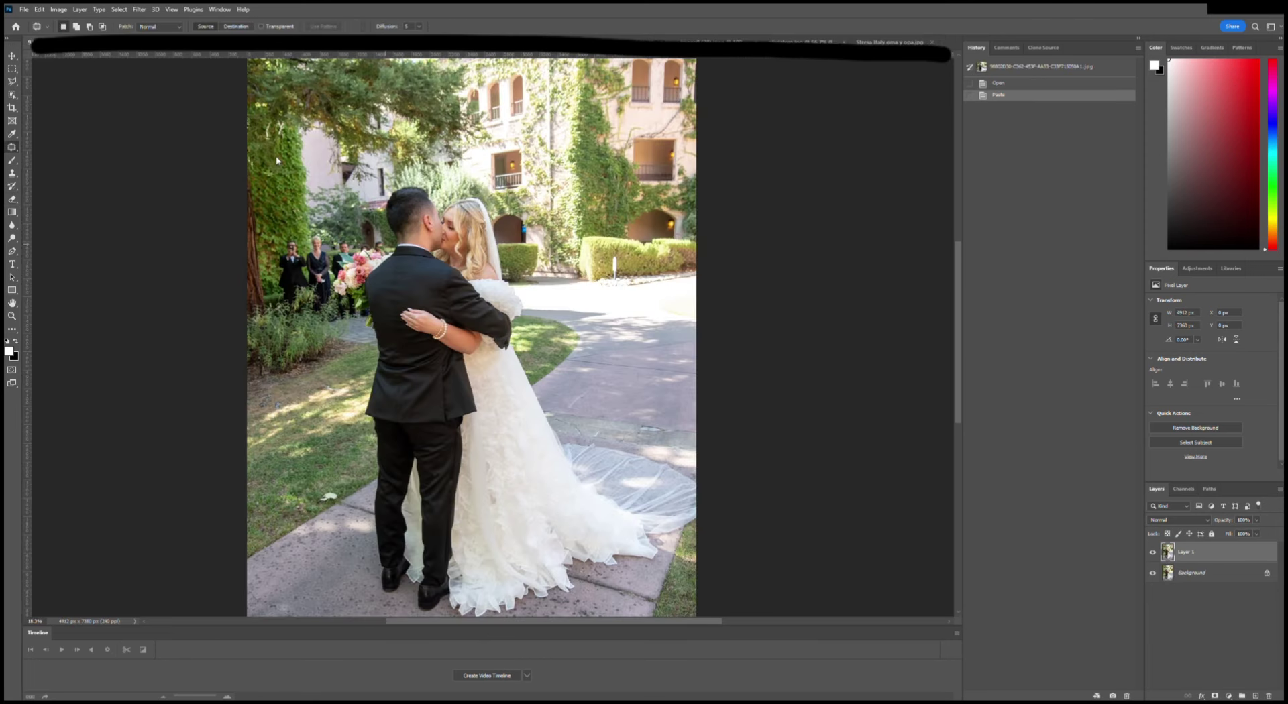
- Erase the guests behind the bouquet and the path area beside the hedge
click(12, 200)
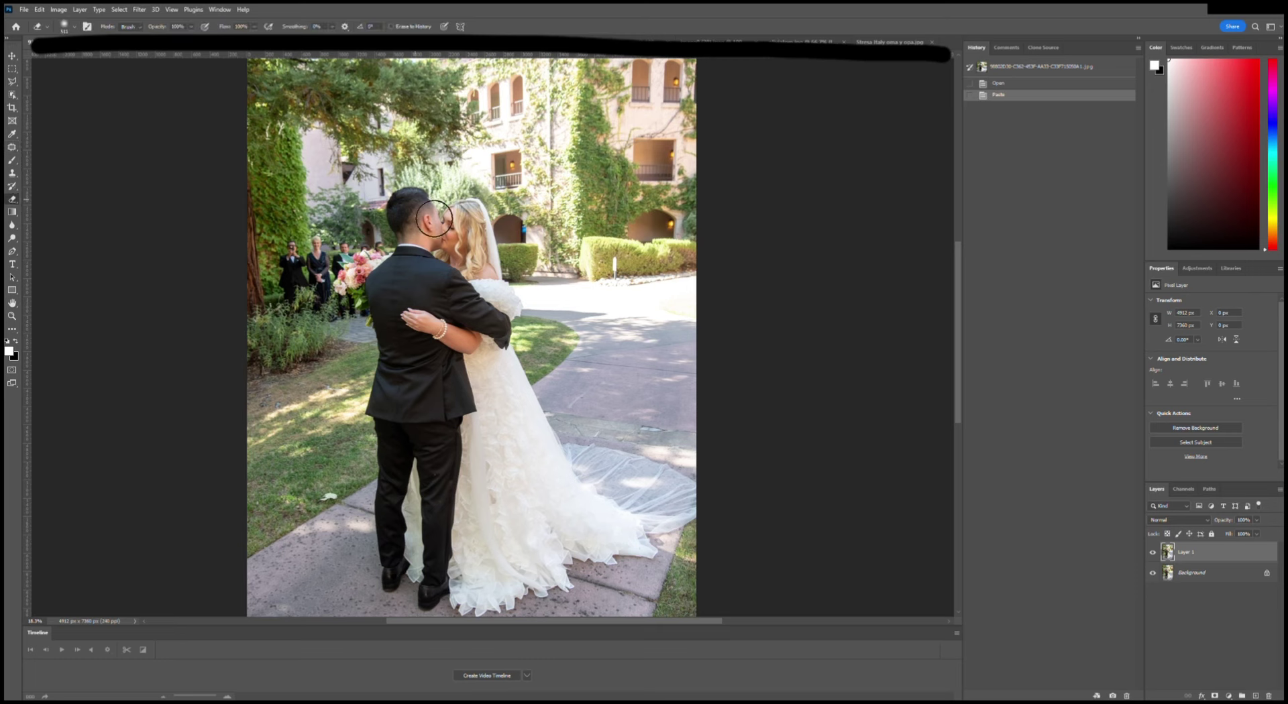
drag(367, 252, 358, 287)
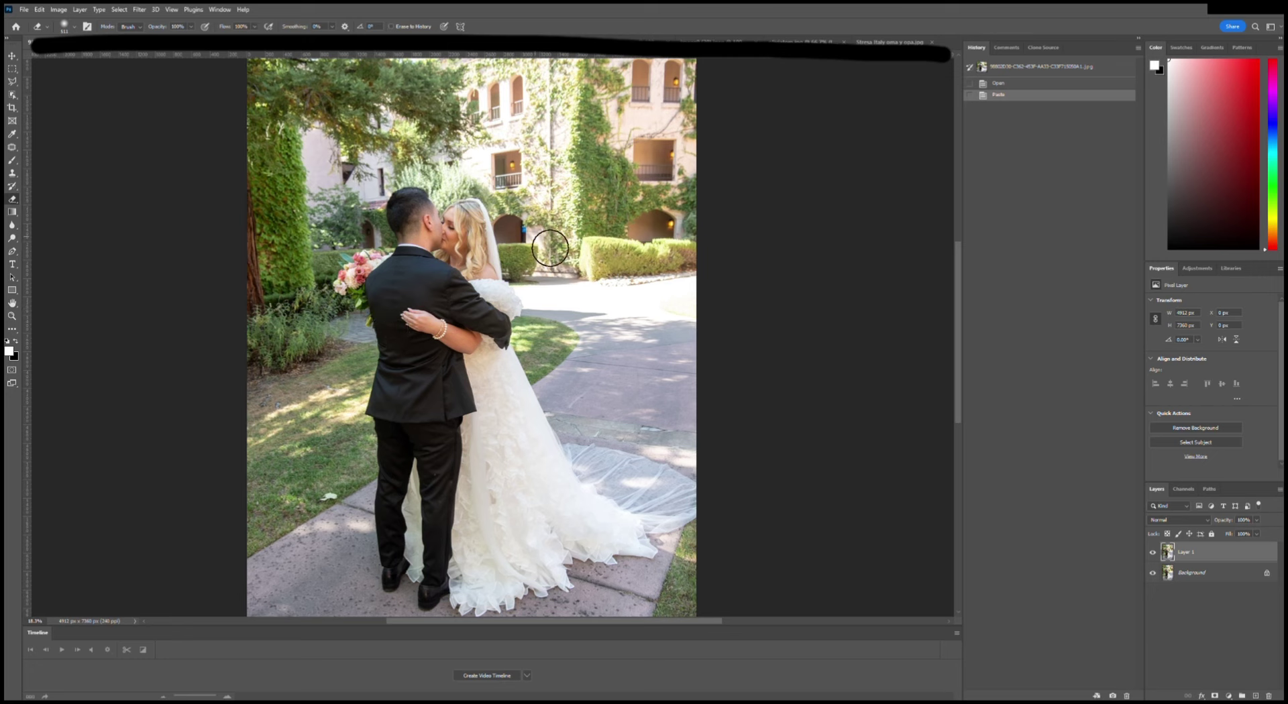
drag(602, 331, 613, 359)
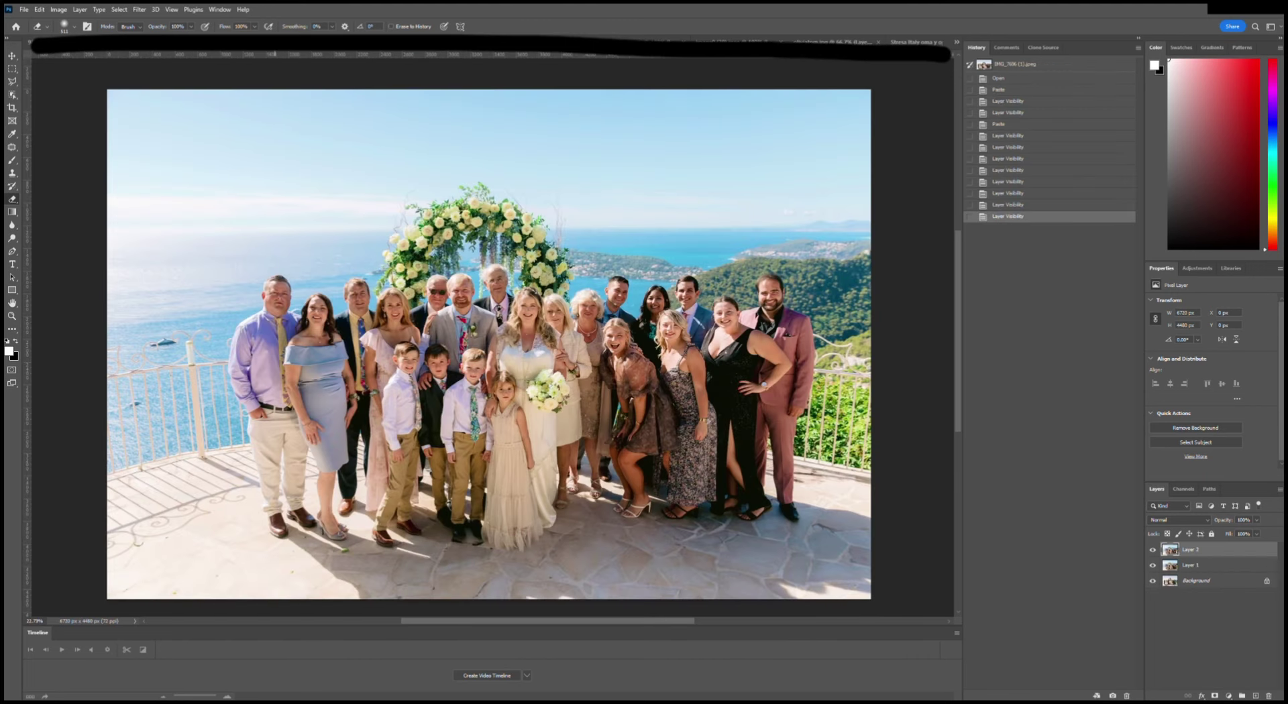
- With a larger brush, erase the terrace group photo's right side, including around the dress
key(bracketright)
key(bracketright)
key(bracketright)
mouse_move(603, 322)
mouse_down()
mouse_move(848, 316)
mouse_move(776, 472)
mouse_move(693, 558)
mouse_up()
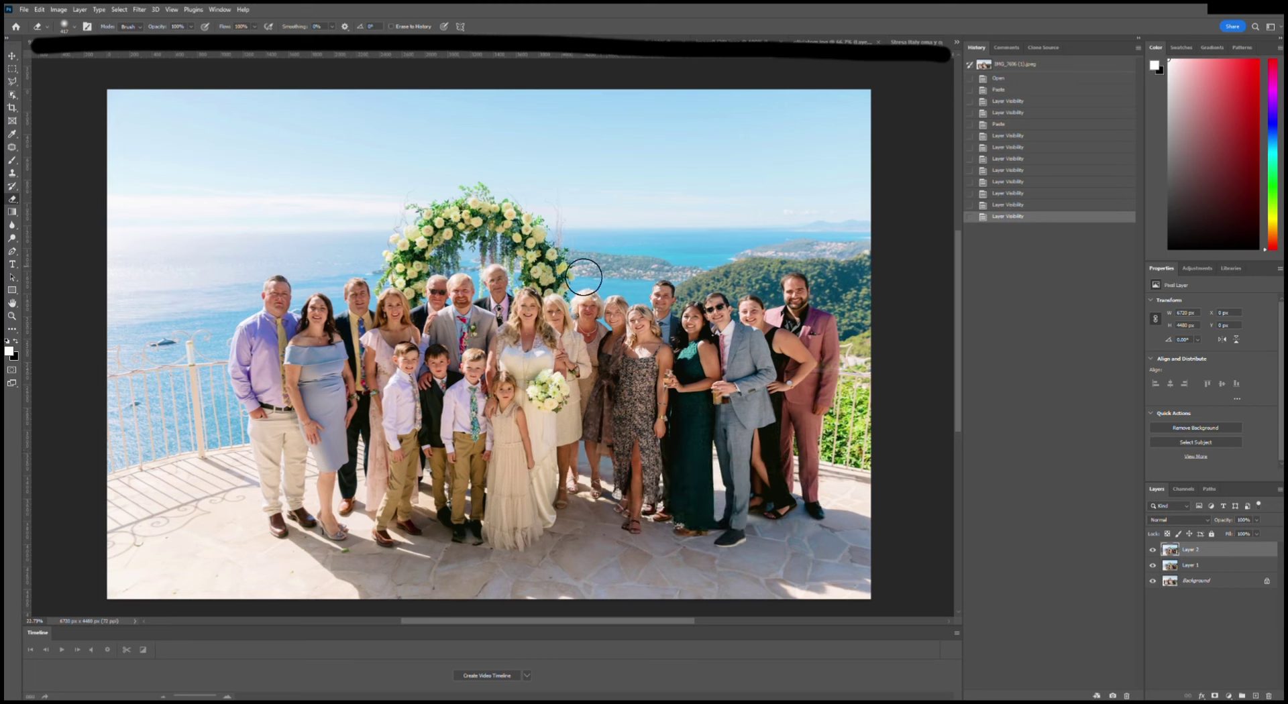
drag(645, 161, 783, 260)
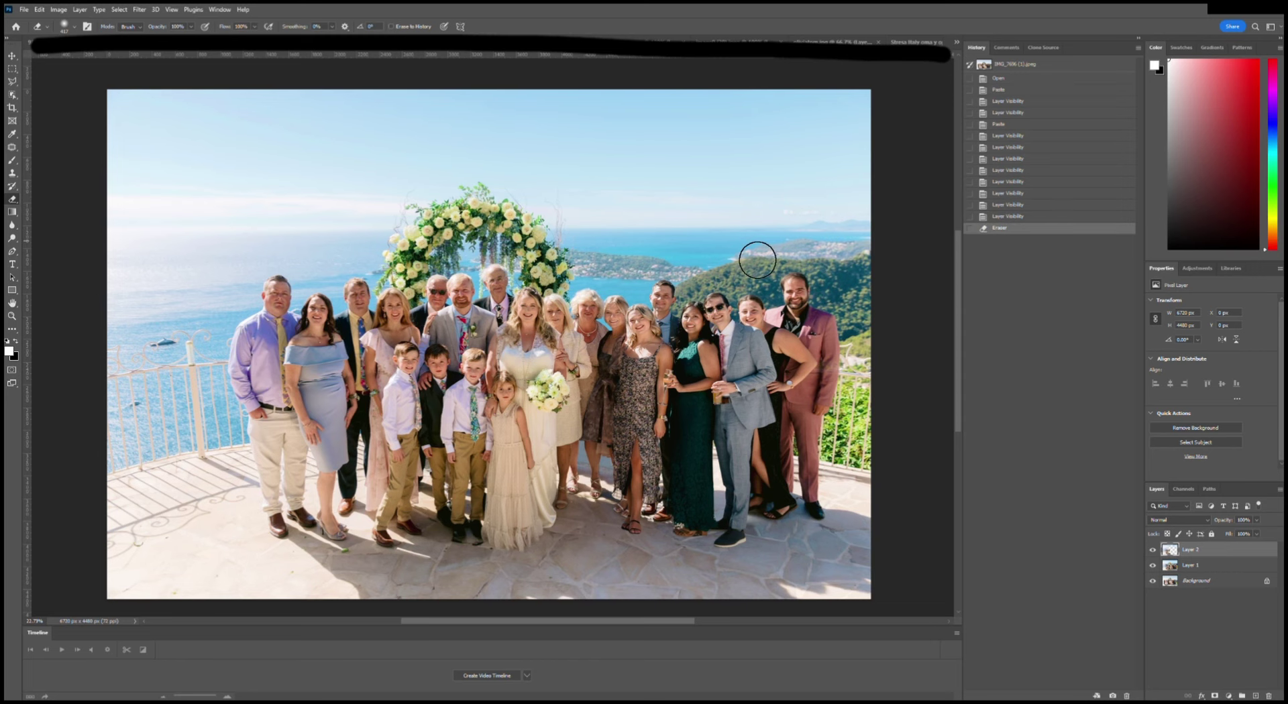
drag(616, 448, 731, 515)
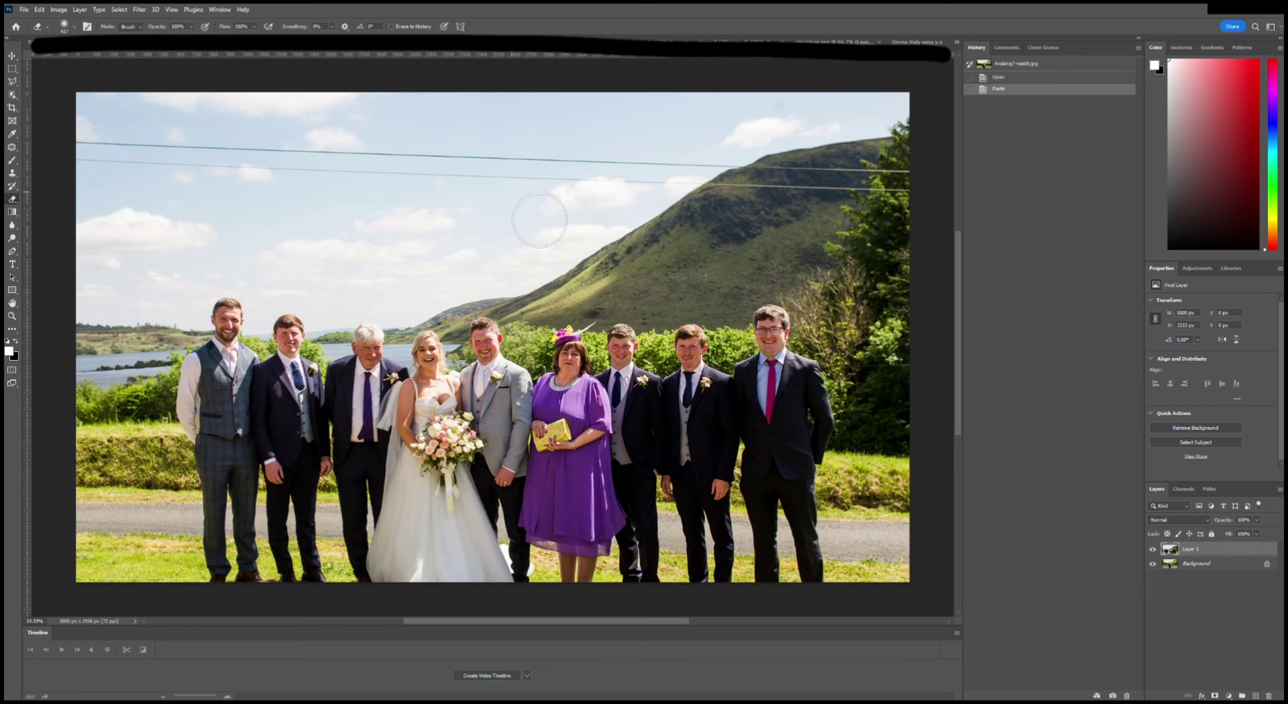
- Erase the power lines, bride, guests and suit remnant from the hillside group layer
mouse_move(864, 173)
mouse_down()
mouse_move(524, 237)
mouse_move(542, 295)
mouse_up()
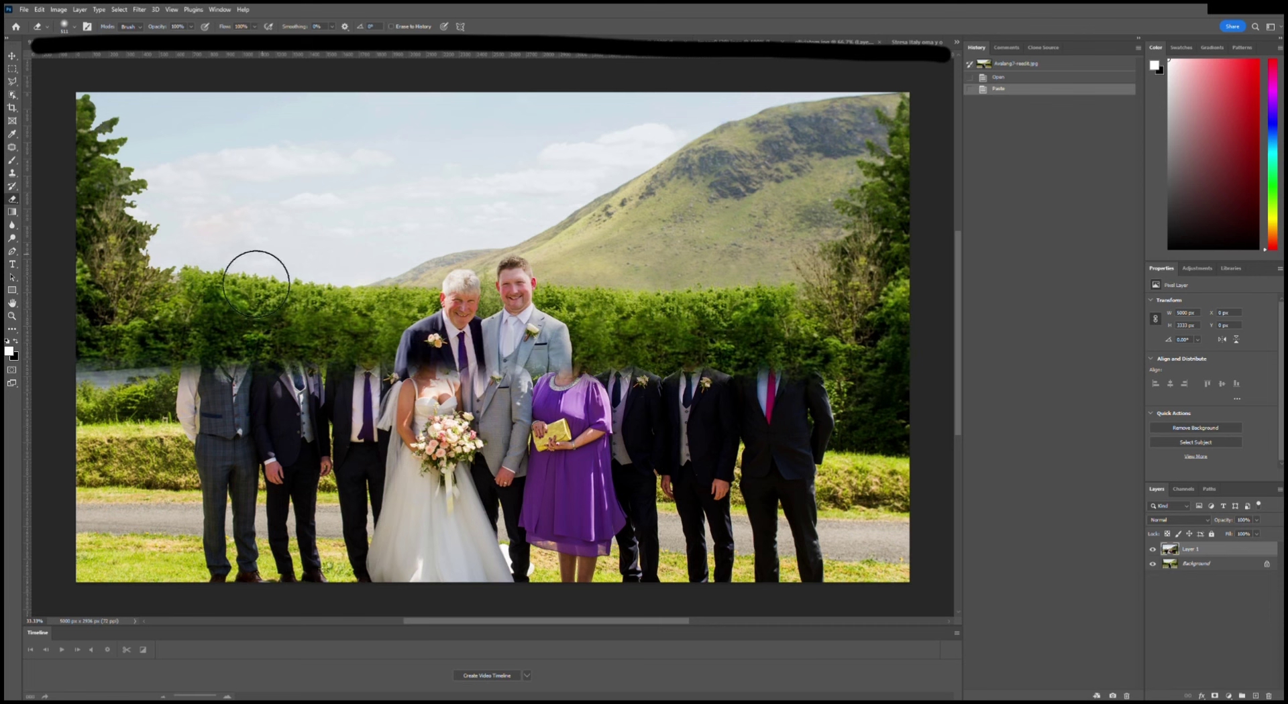
mouse_move(322, 349)
mouse_down()
mouse_move(234, 536)
mouse_move(199, 481)
mouse_up()
drag(73, 480, 846, 530)
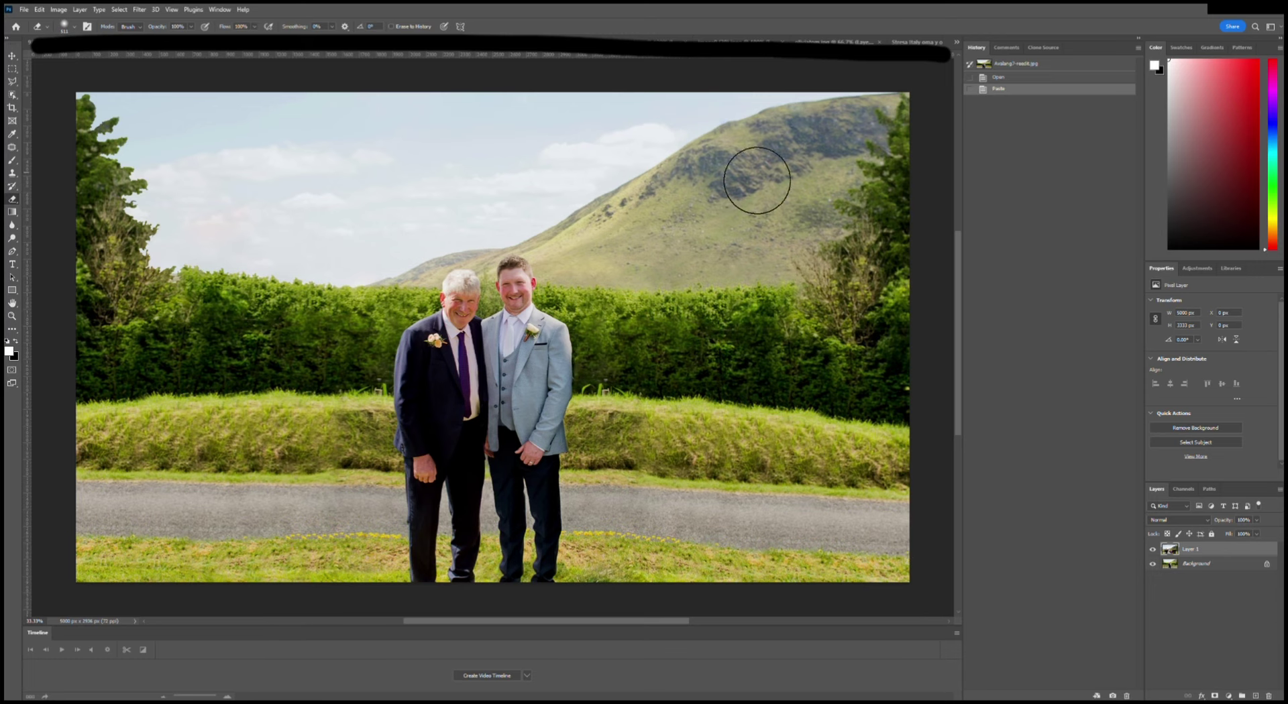
drag(919, 198, 508, 97)
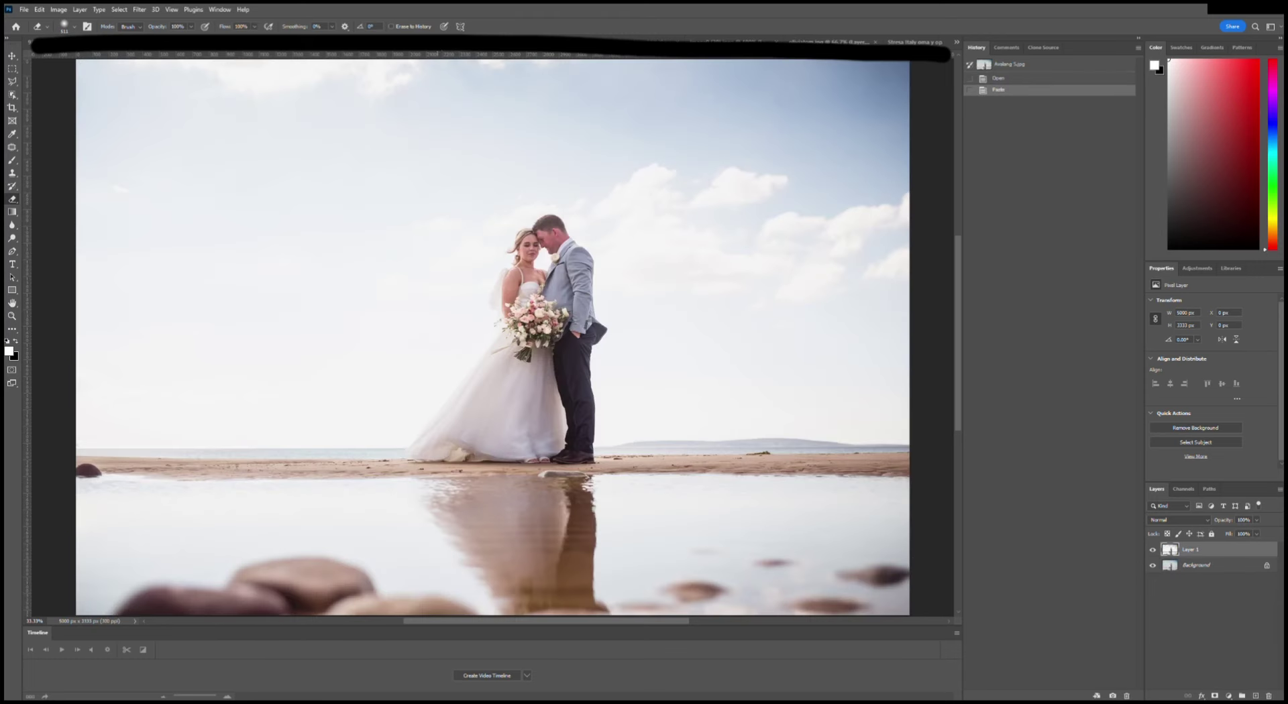
- Erase the beach photo's pale top layer to reveal the bluer sky and water
scroll(848, 177, down, 1)
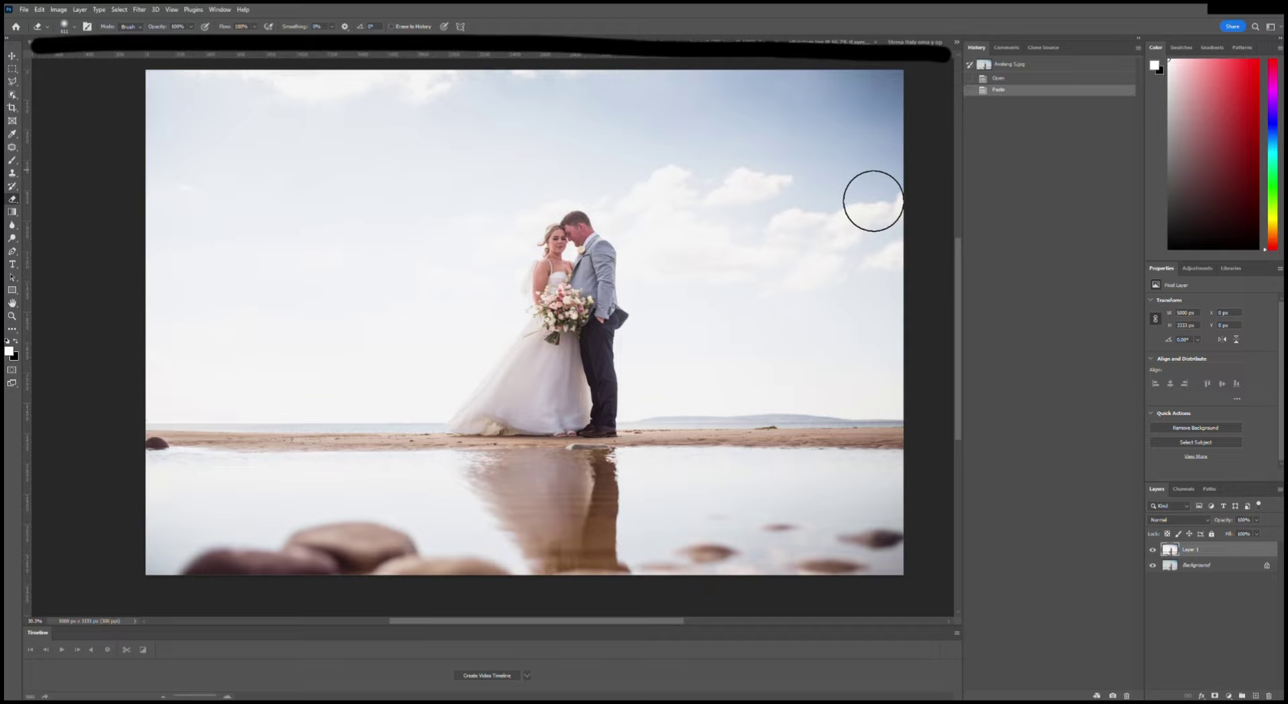
scroll(848, 178, down, 1)
mouse_move(835, 182)
mouse_down()
mouse_move(45, 144)
mouse_move(193, 325)
mouse_move(909, 543)
mouse_move(591, 547)
mouse_move(973, 596)
mouse_up()
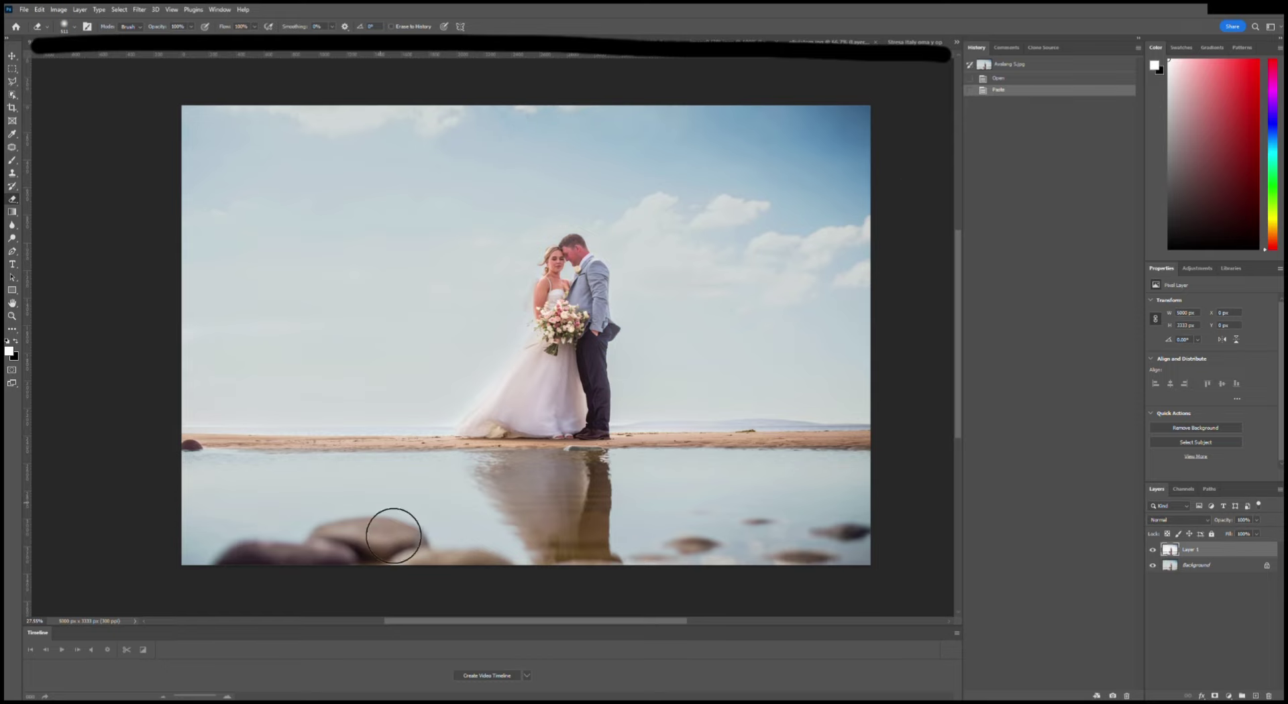
drag(394, 536, 392, 134)
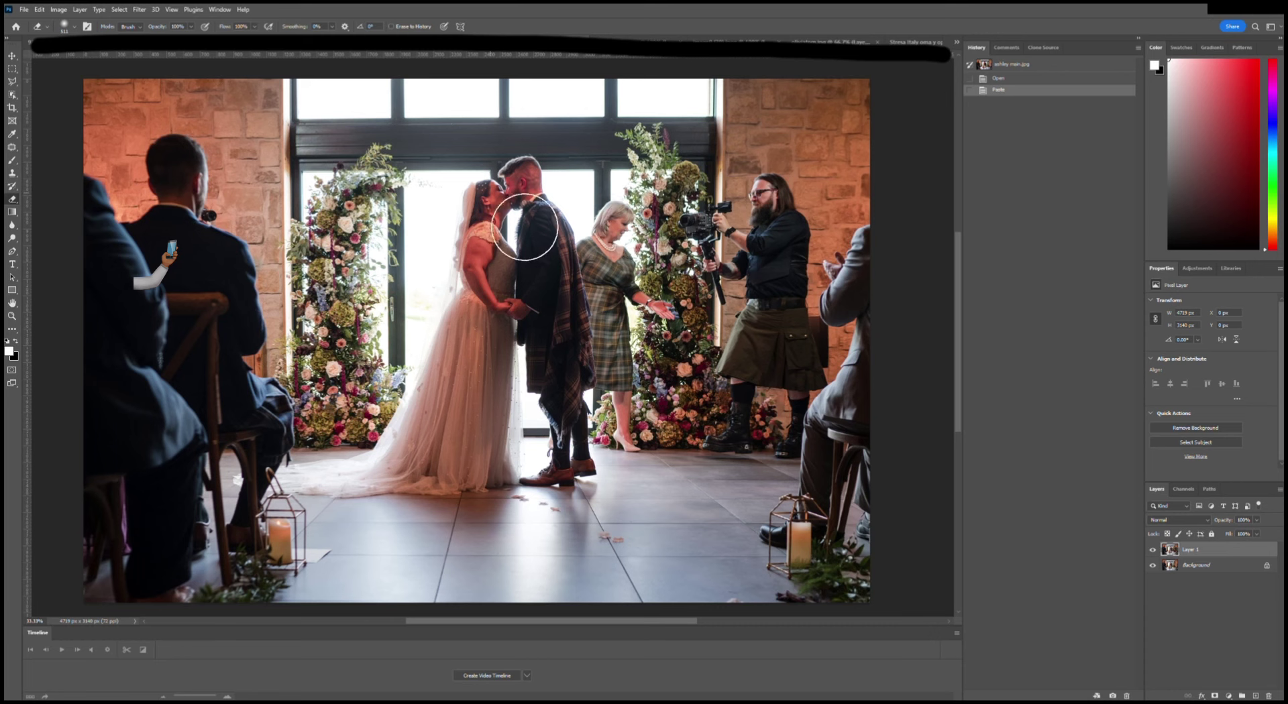
- Erase the officiant and videographer, then erase the dark curtain on Layer 0 copy to show the window
mouse_move(662, 250)
mouse_down()
mouse_move(530, 477)
mouse_move(604, 322)
mouse_move(855, 216)
mouse_up()
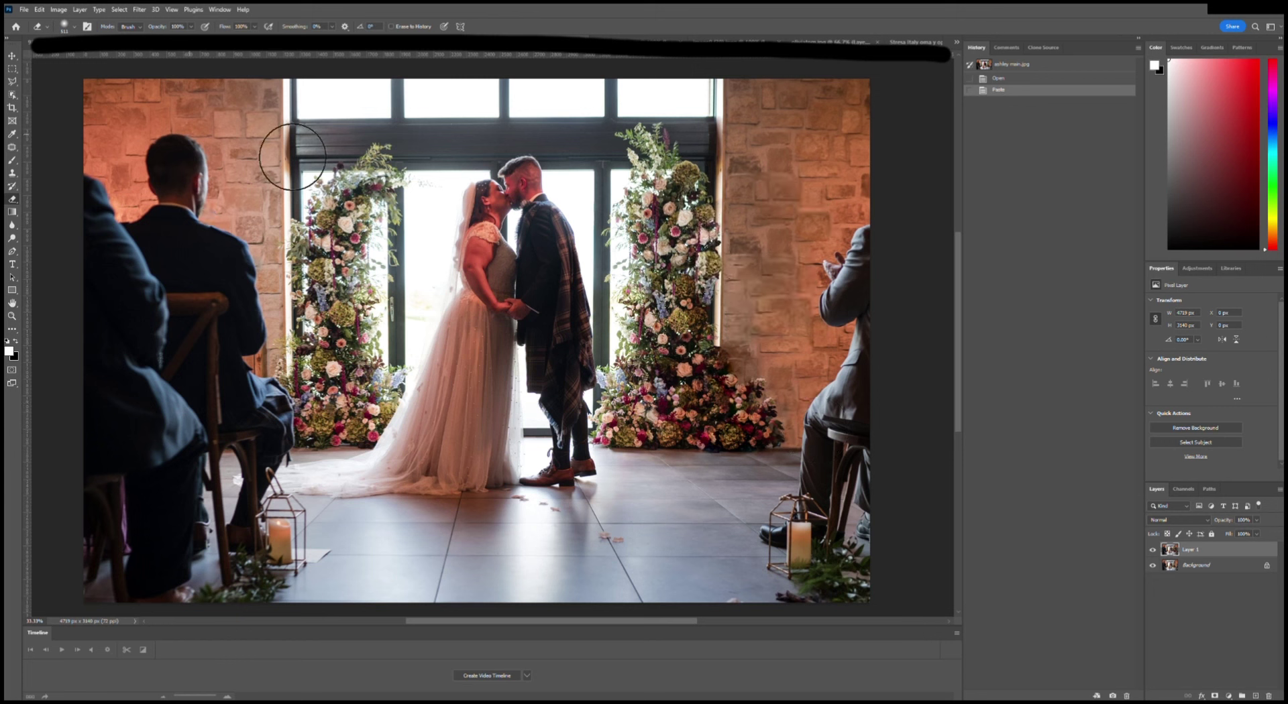
drag(612, 607, 546, 191)
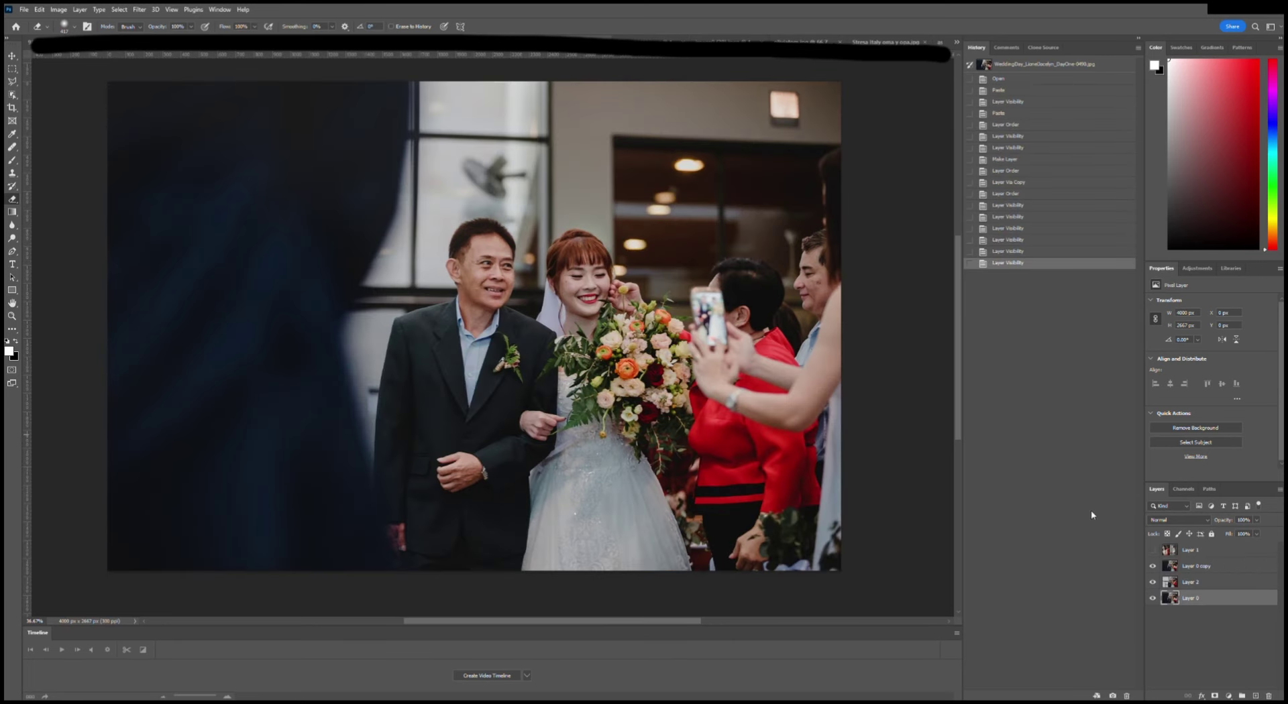
click(1196, 566)
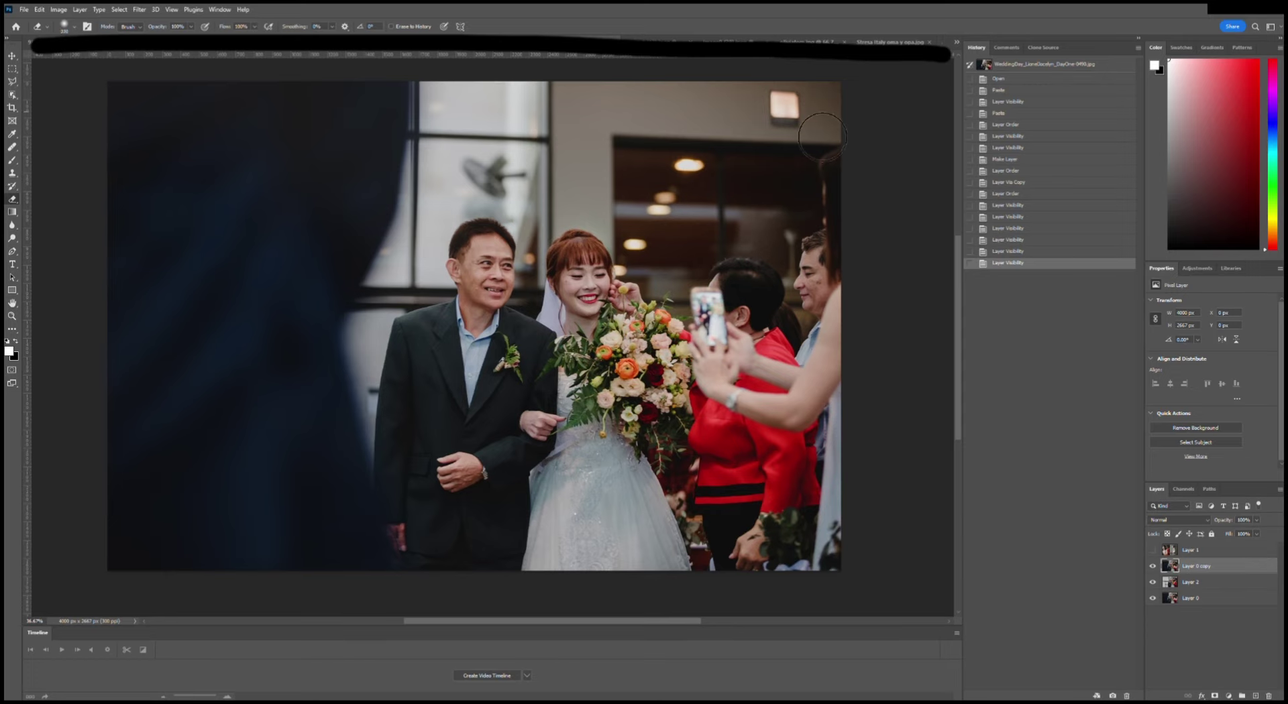
drag(440, 144, 288, 127)
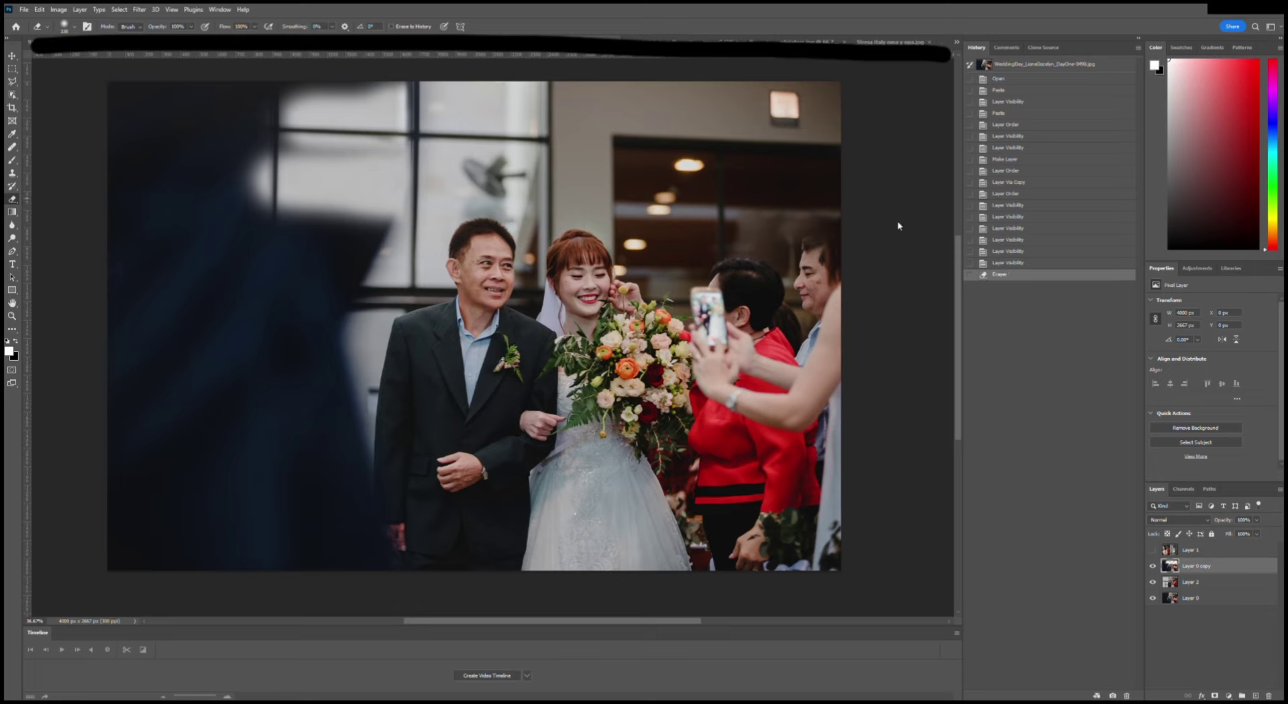